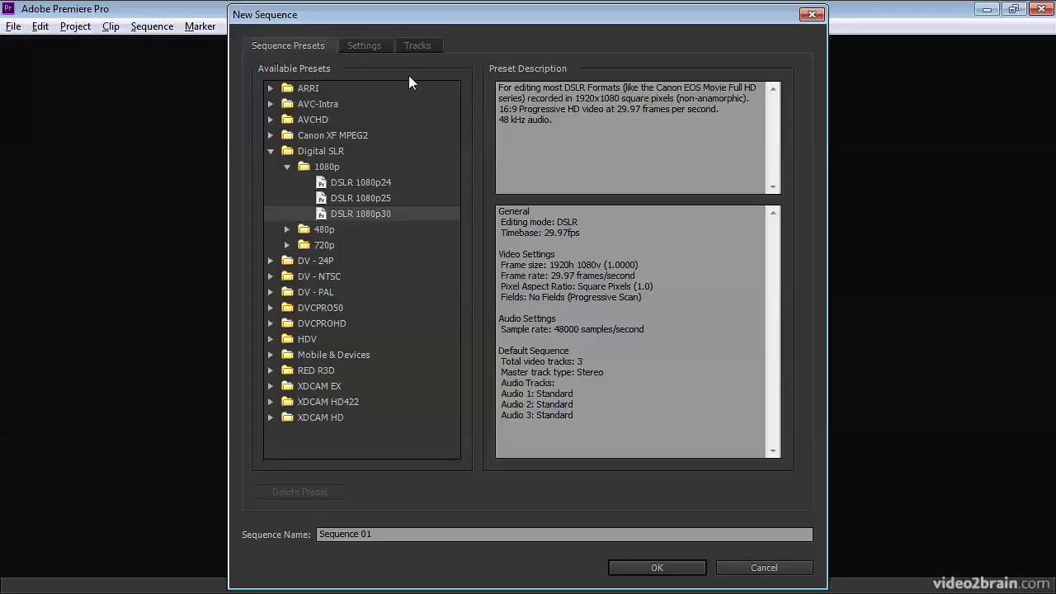
- Show the DSLR 1080p30 preset's detailed settings: 1920×1080, 29.97 fps, 48000 Hz audio
left_click(363, 47)
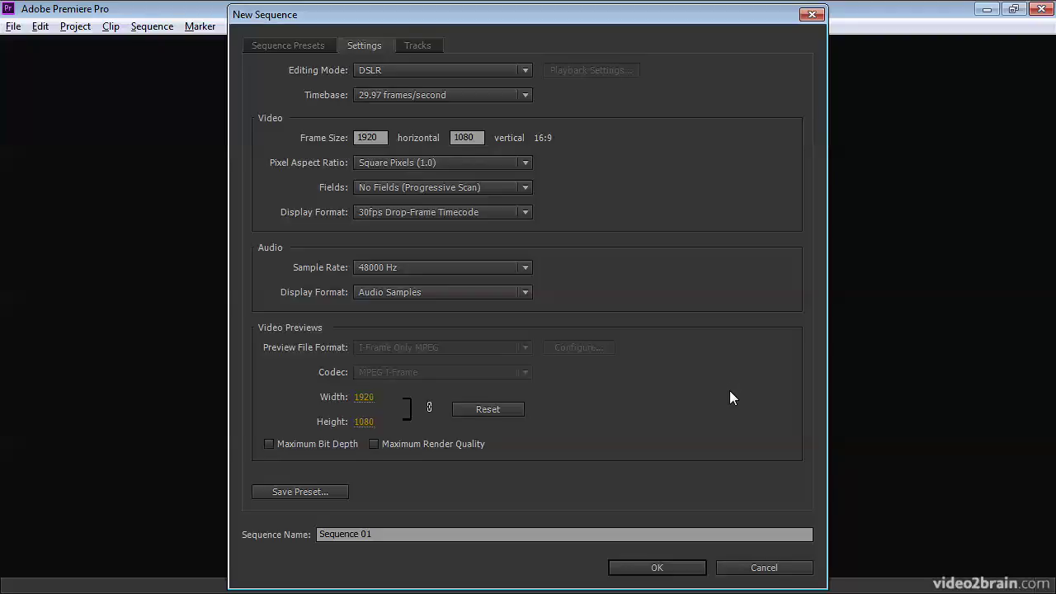
left_click(274, 47)
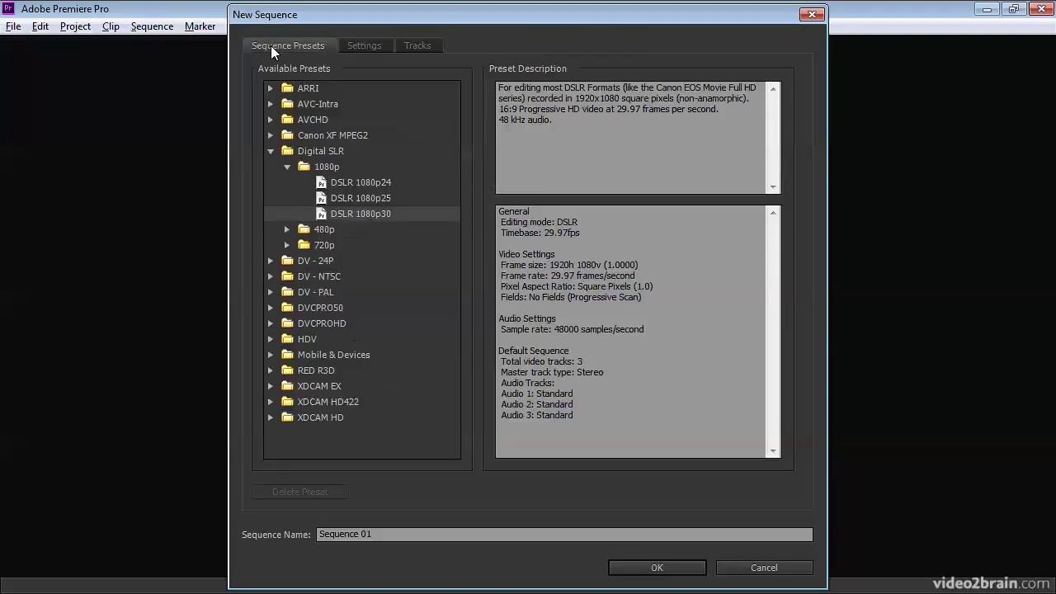
left_click(366, 52)
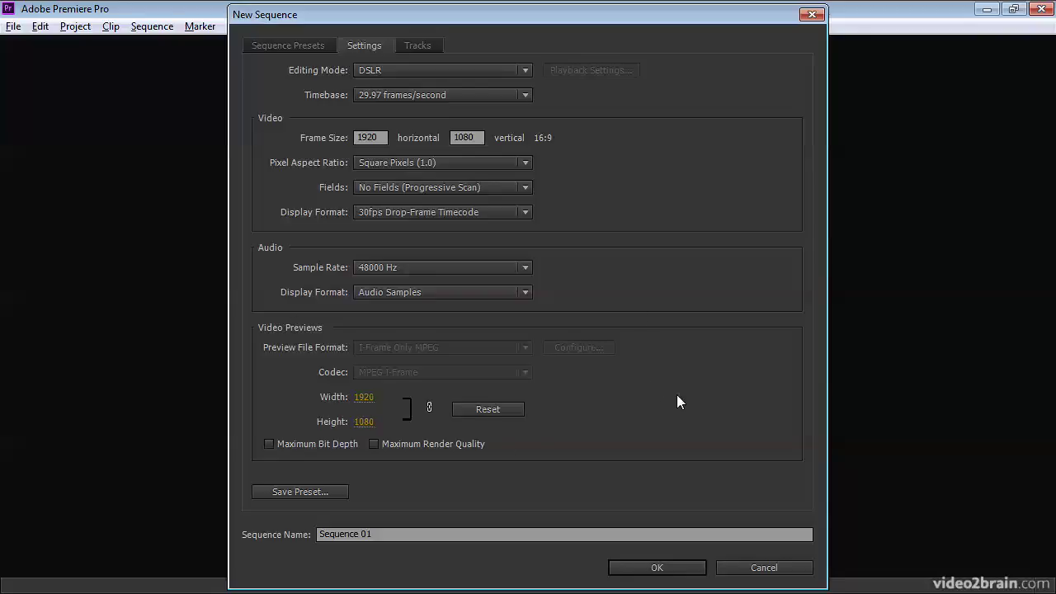
left_click(414, 72)
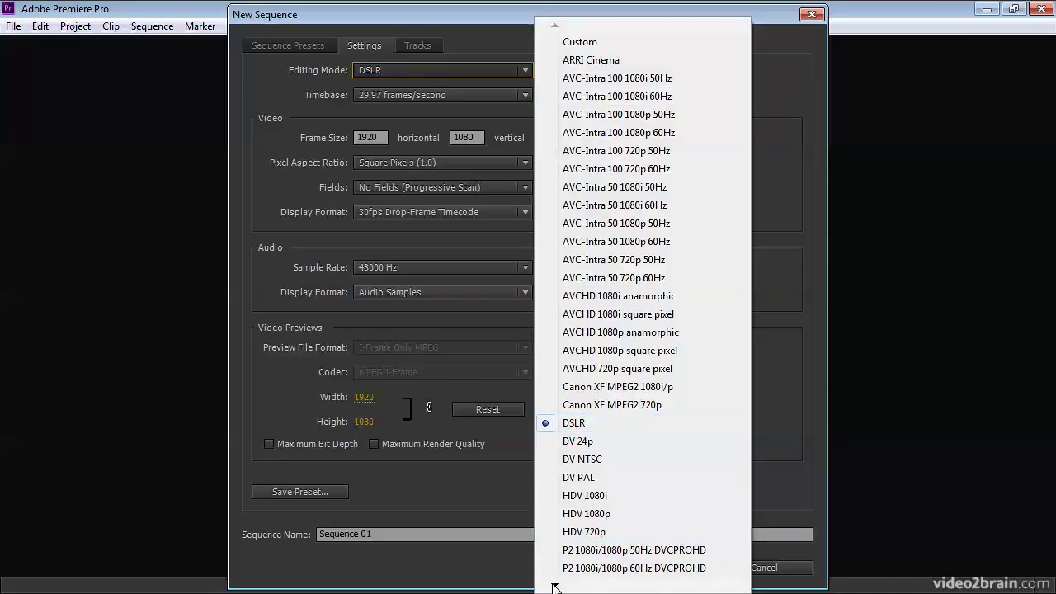
mouse_move(554, 585)
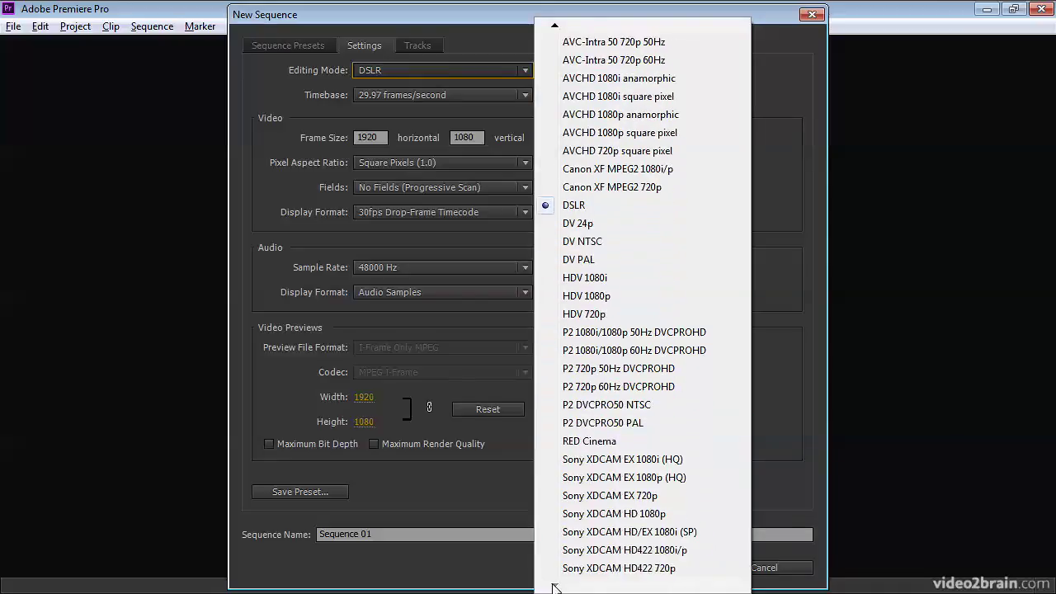
mouse_move(554, 32)
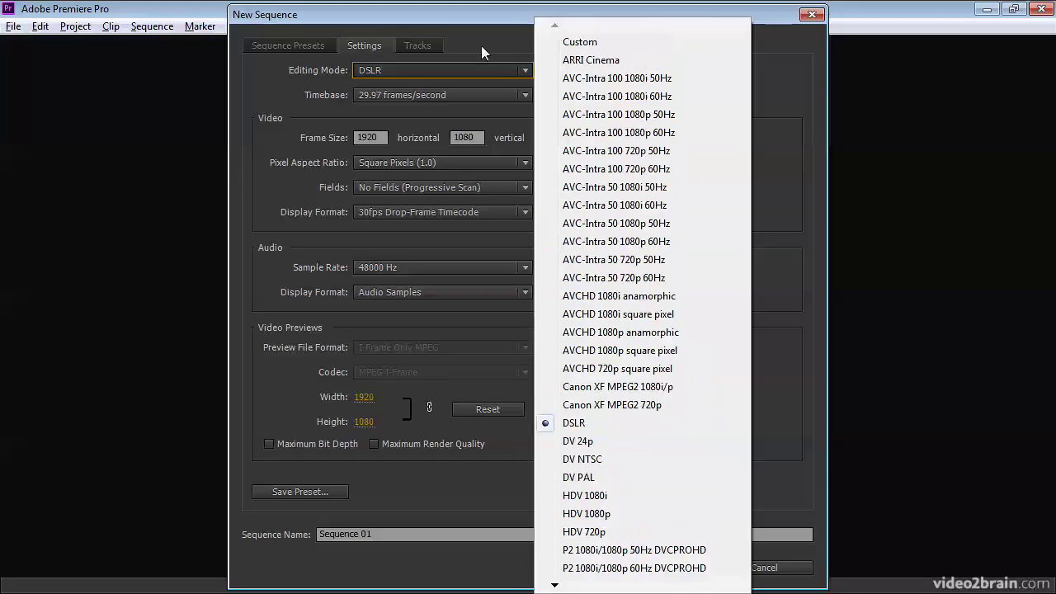
left_click(265, 72)
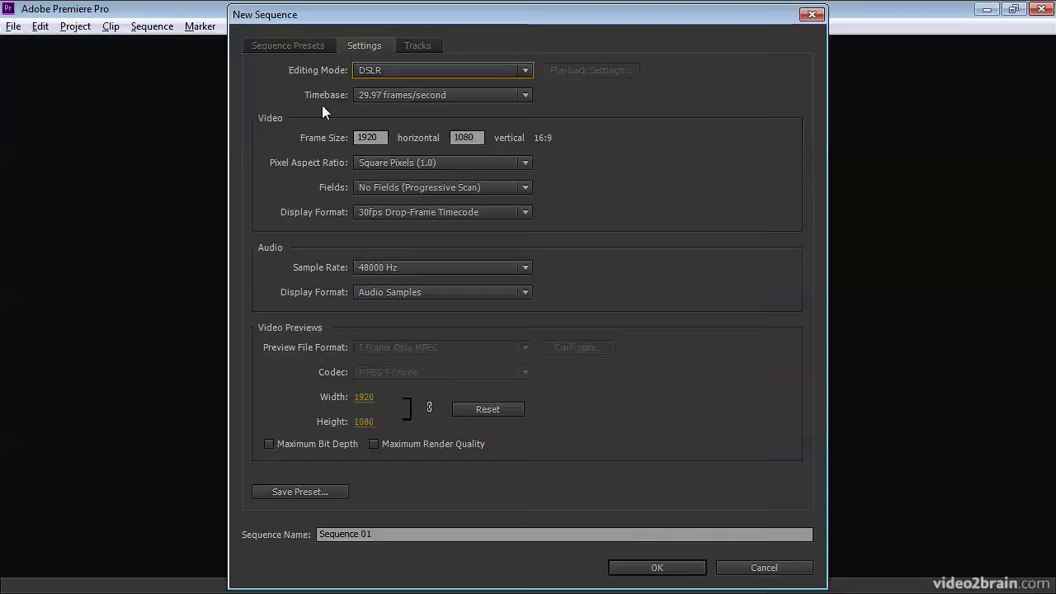
left_click(525, 96)
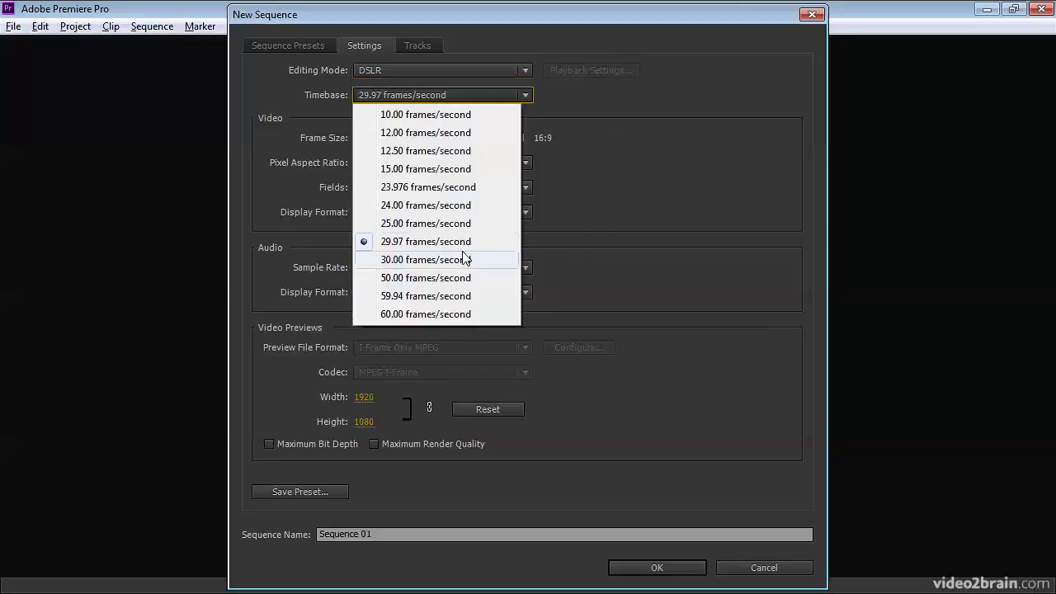
left_click(742, 179)
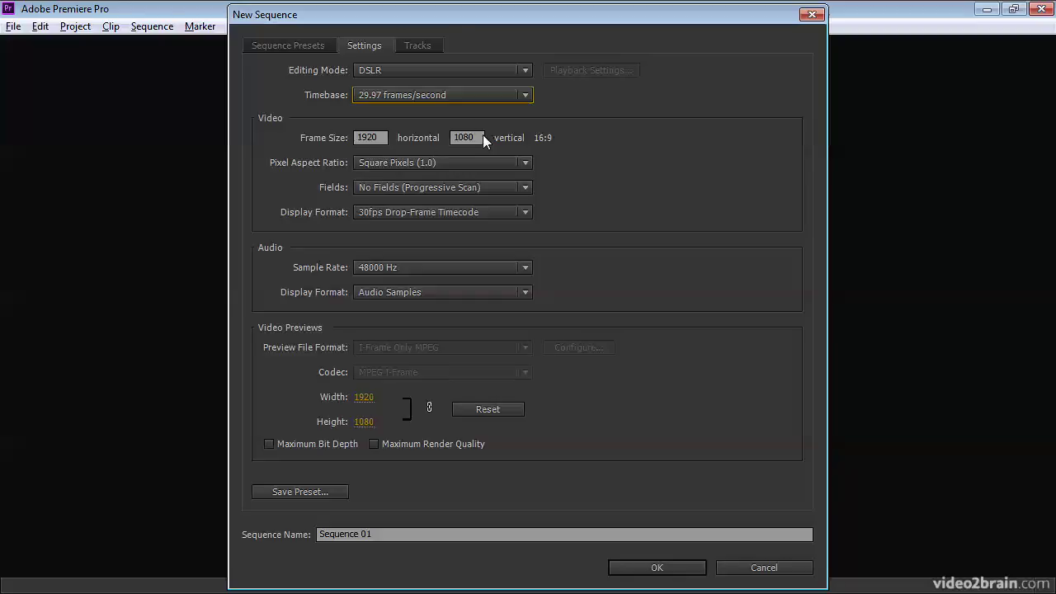
left_click_drag(383, 140, 314, 133)
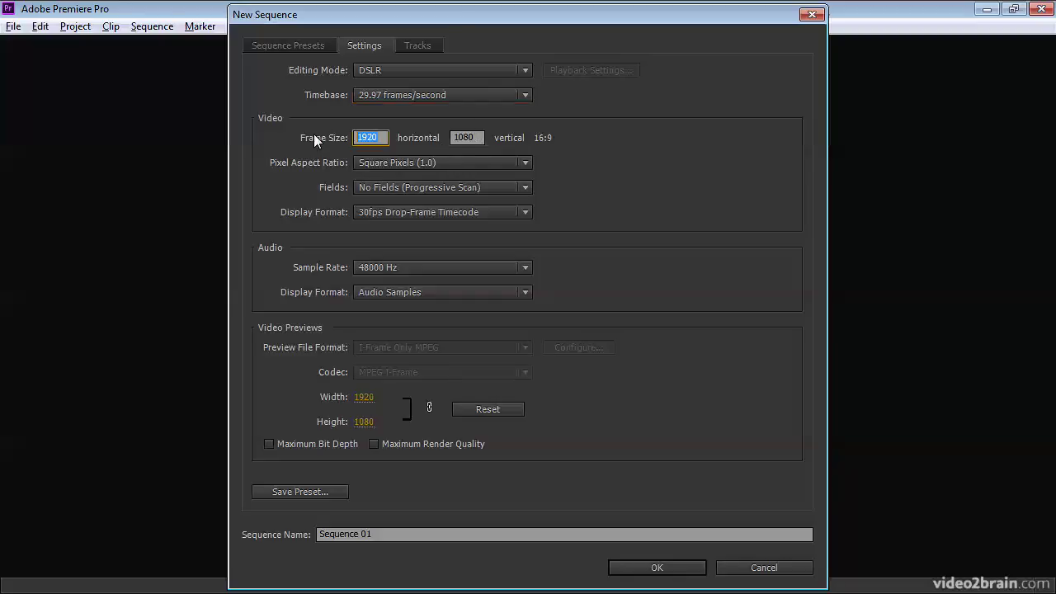
type("1280")
key("Tab")
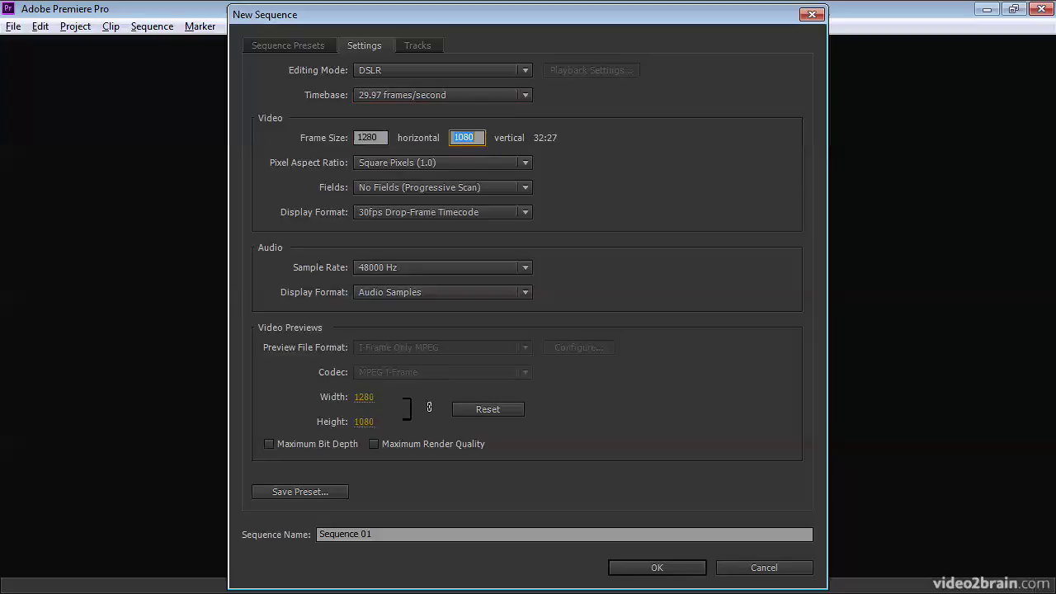
type("720")
key("shift+Tab")
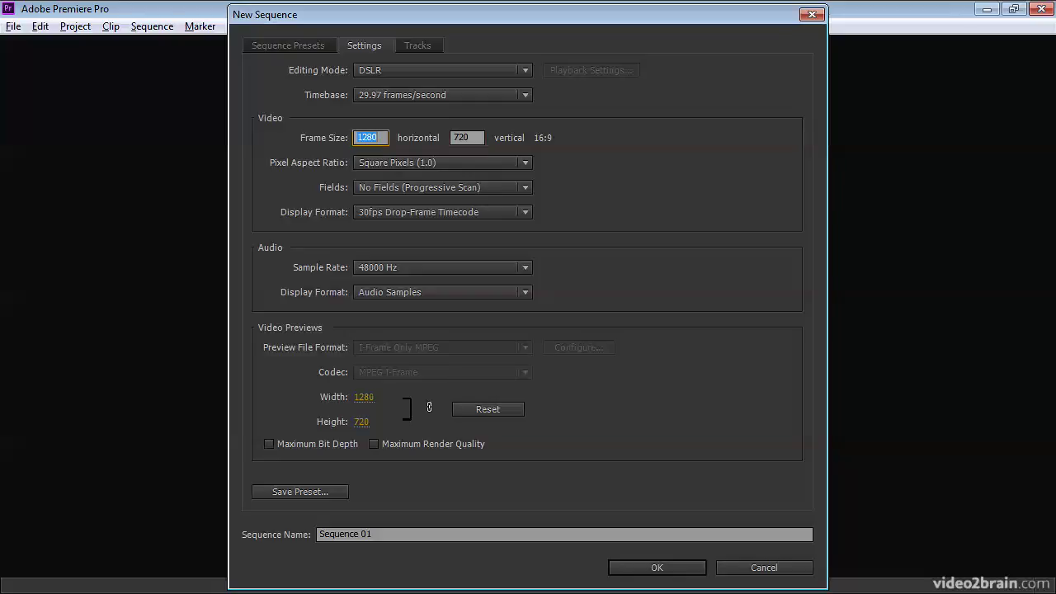
type("1920")
key("Tab")
type("108")
key("BackSpace")
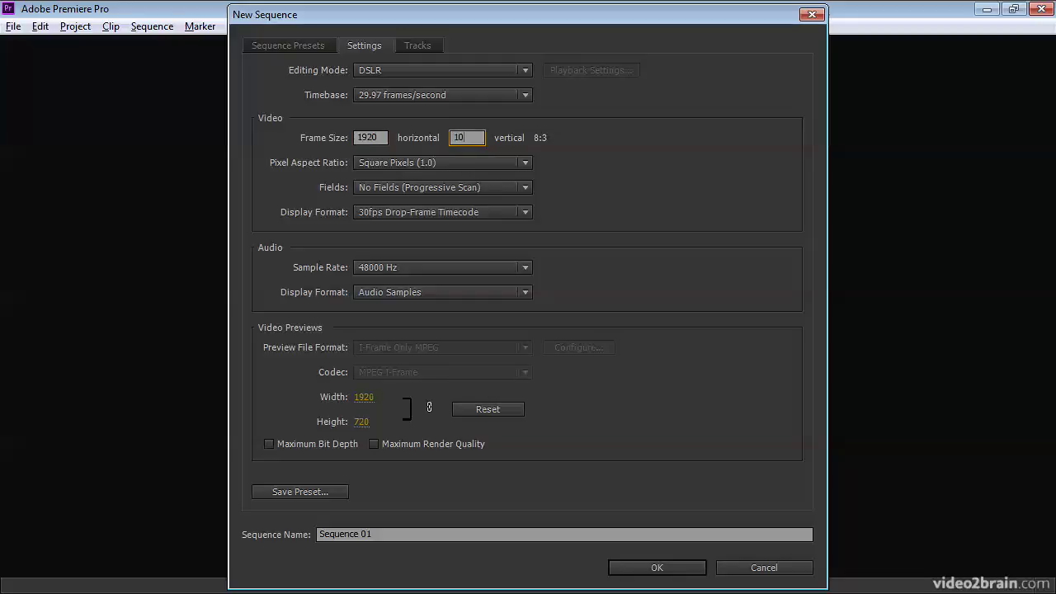
type("80")
key("Tab")
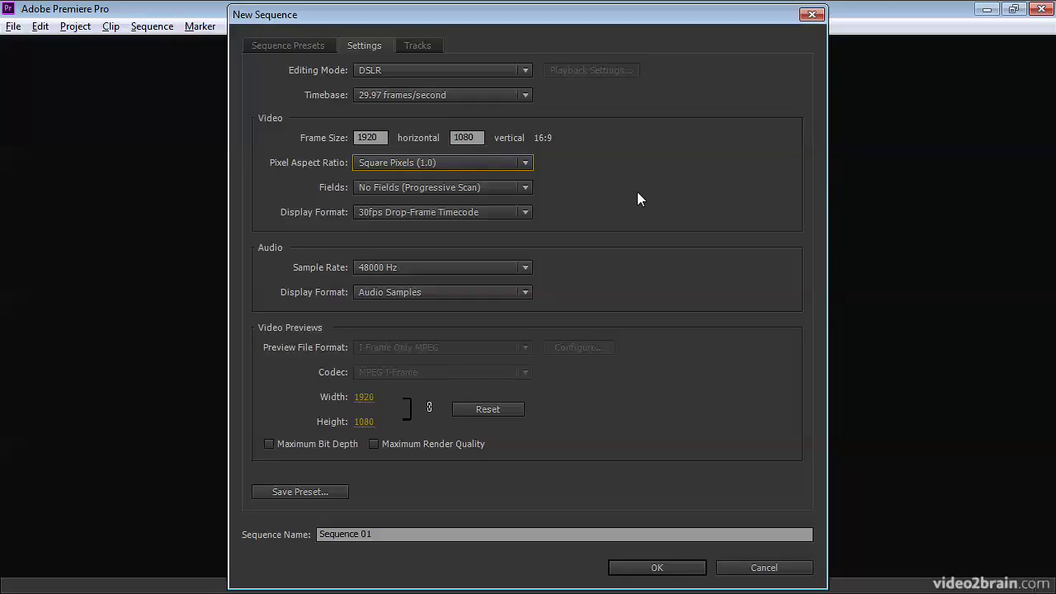
left_click(531, 163)
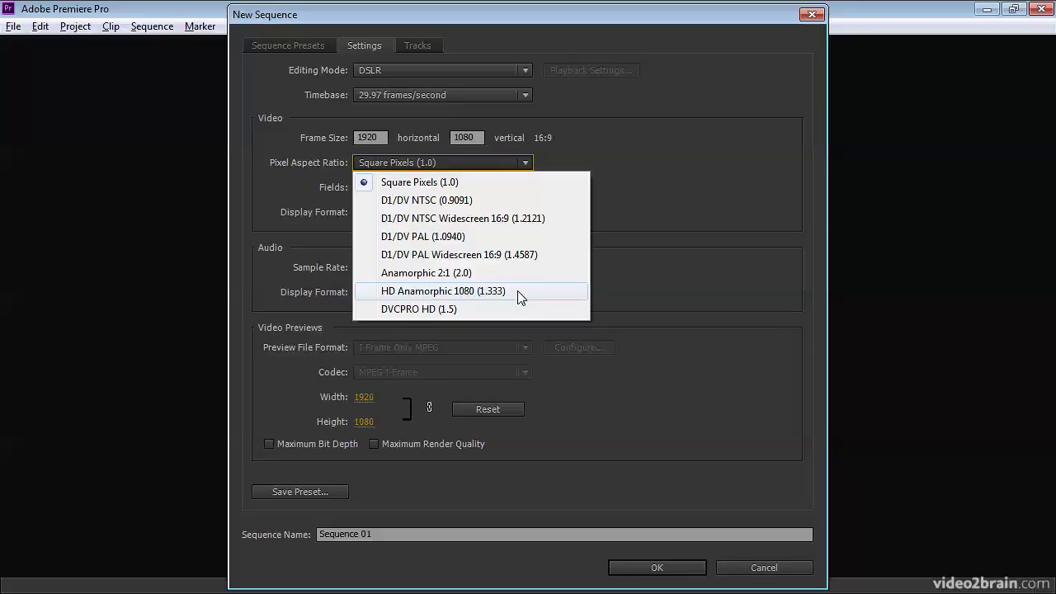
left_click(677, 283)
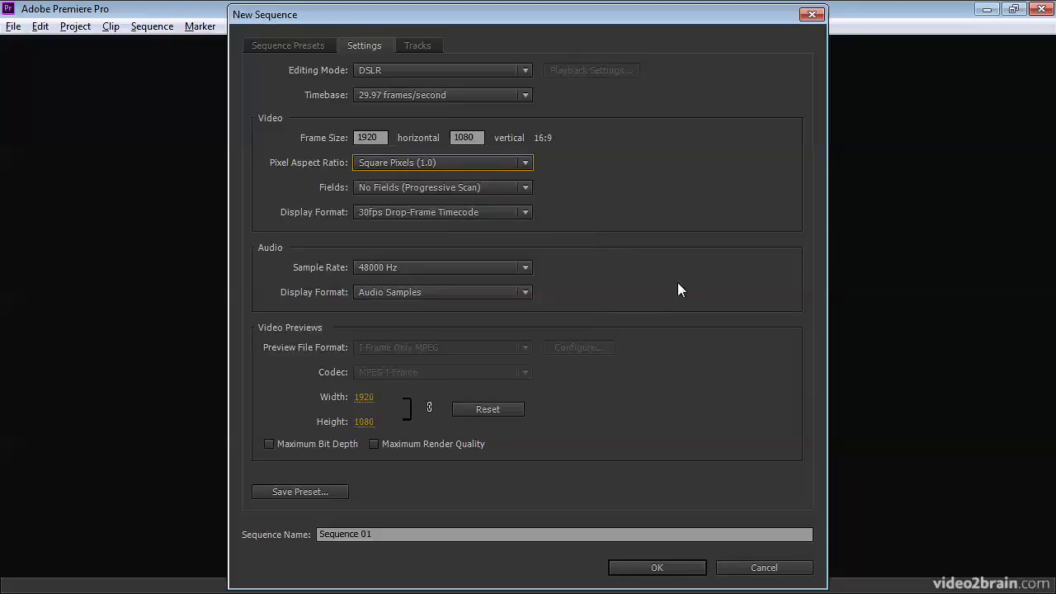
left_click(506, 188)
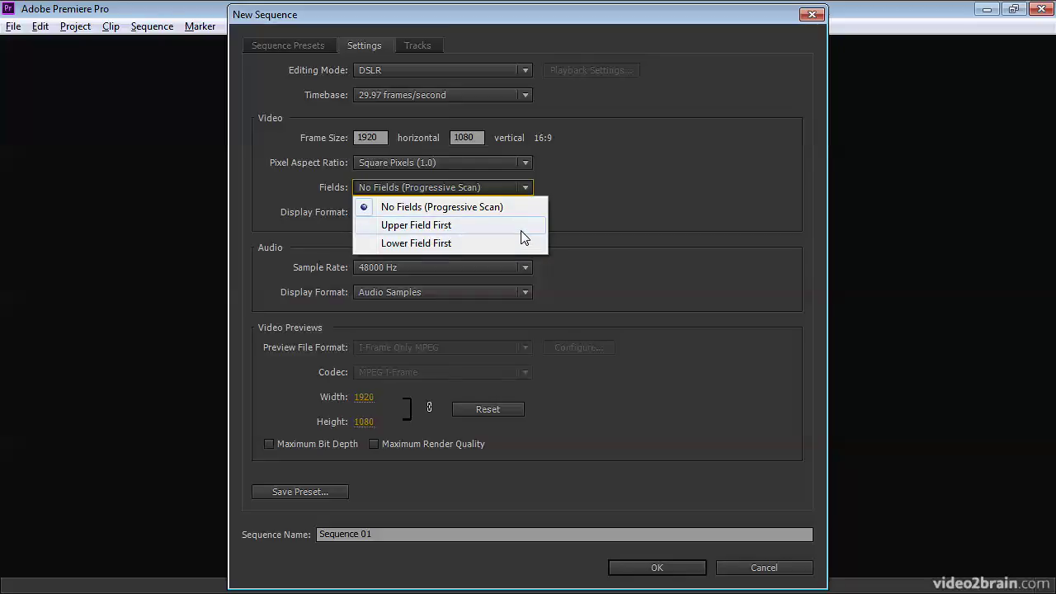
left_click(613, 213)
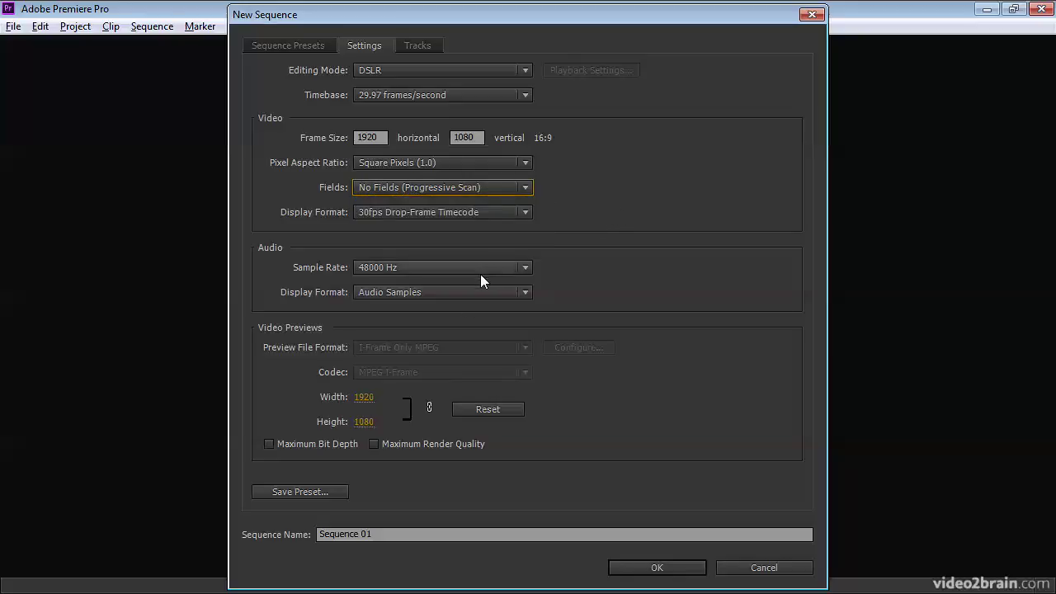
left_click(494, 187)
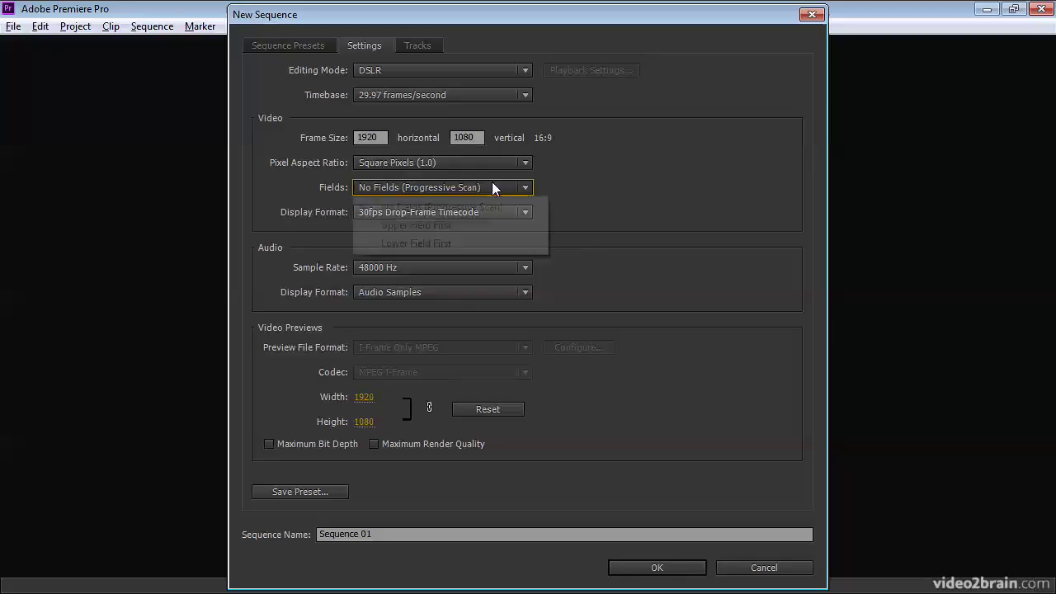
left_click(610, 217)
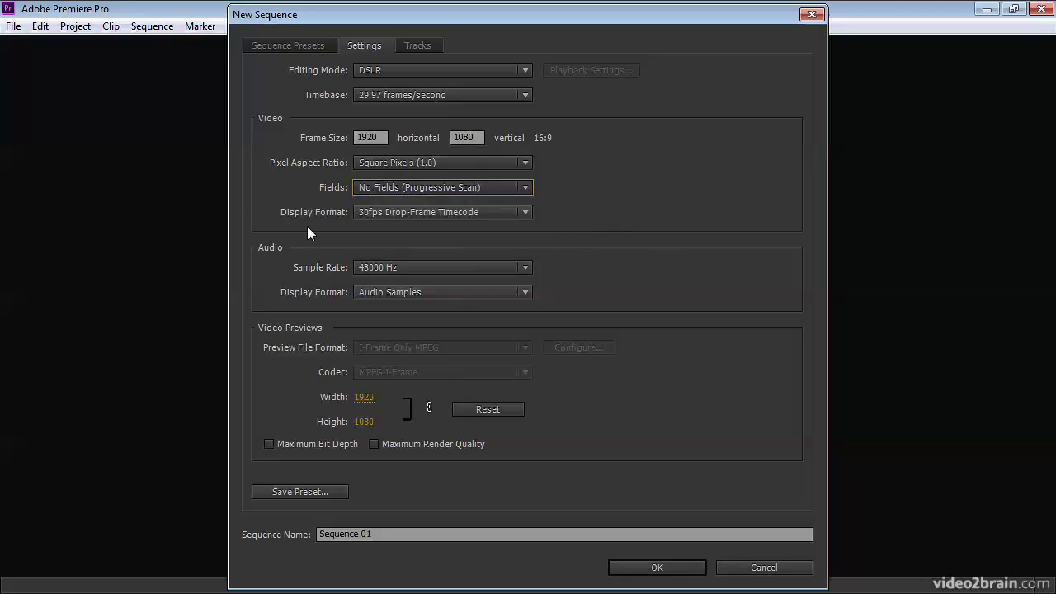
left_click(501, 216)
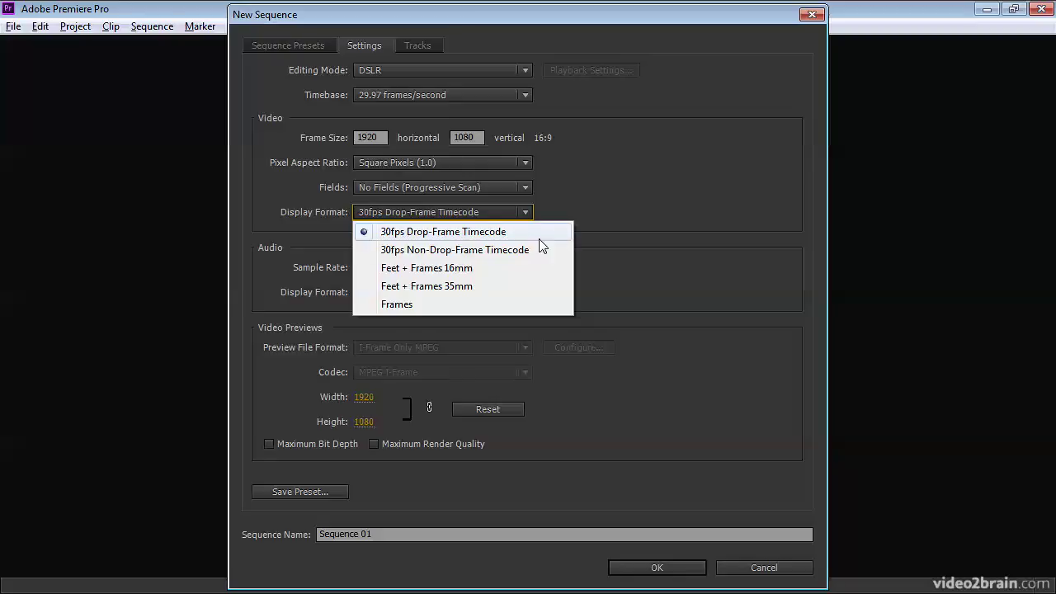
left_click(567, 239)
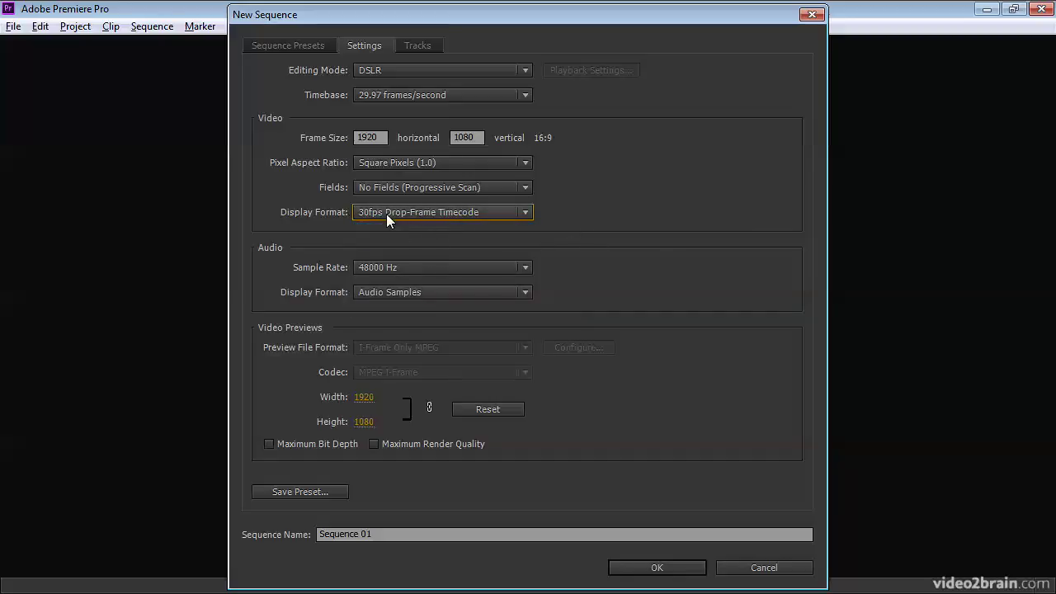
left_click(510, 215)
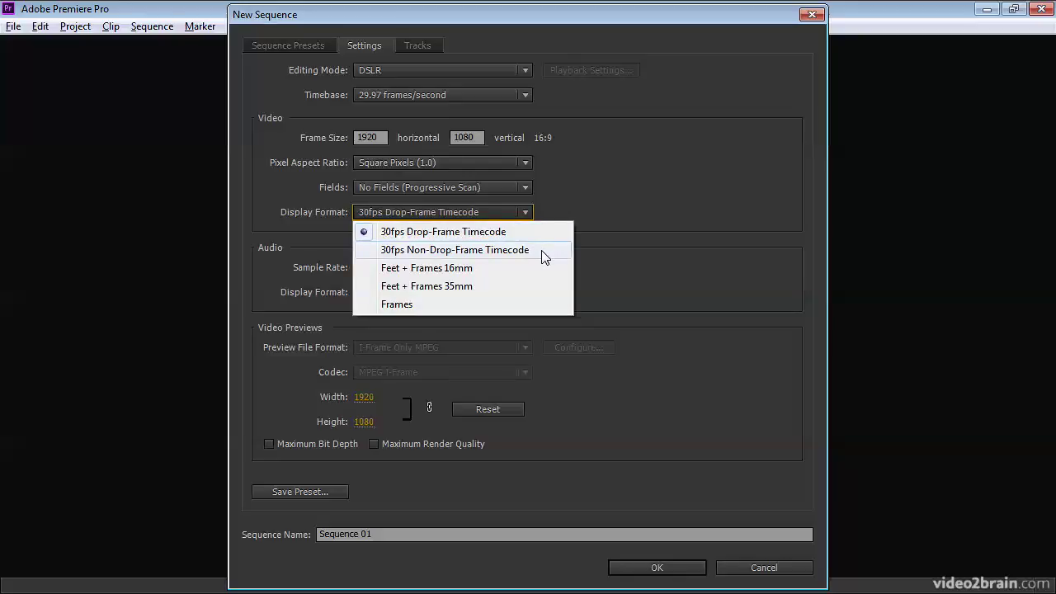
left_click(575, 217)
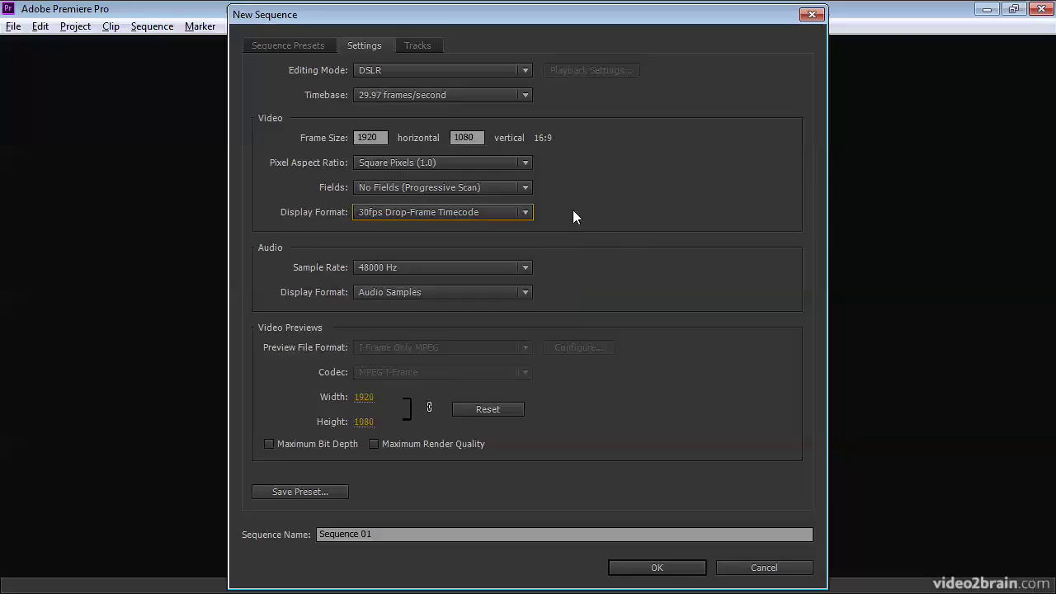
- List the audio sample rates from 32000 to 96000 Hz, keeping 48000 Hz selected
left_click(396, 268)
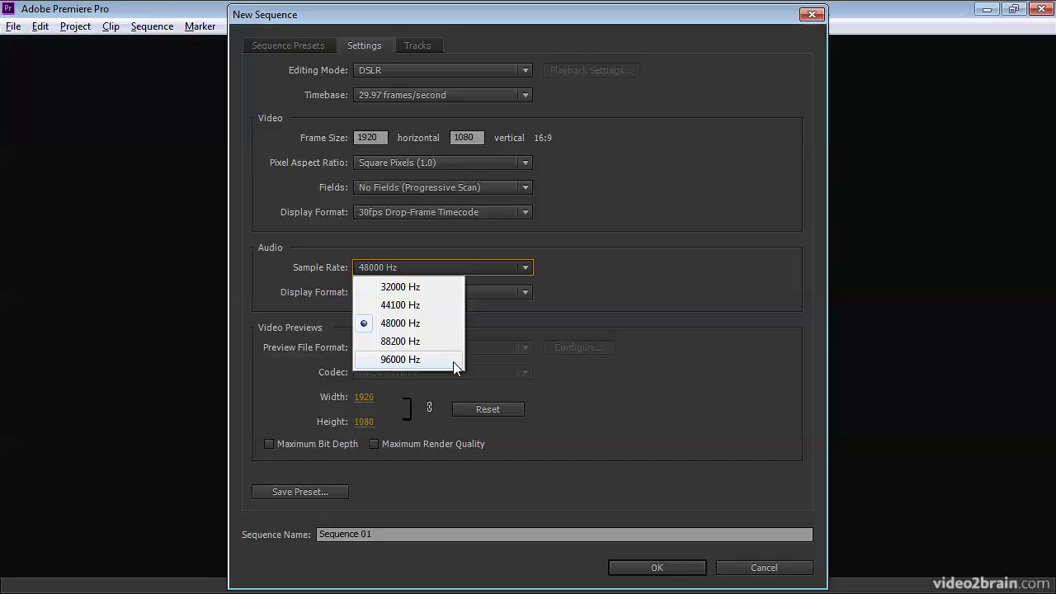
- Review the display format lists, keeping 48000 Hz, Audio Samples and 30fps Drop-Frame Timecode
left_click(615, 305)
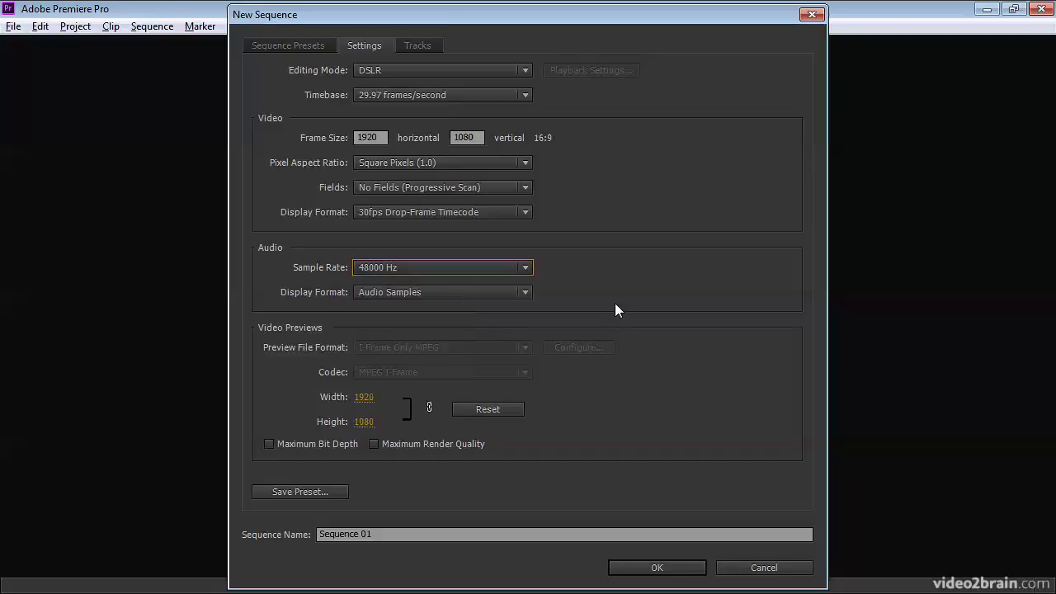
left_click(501, 296)
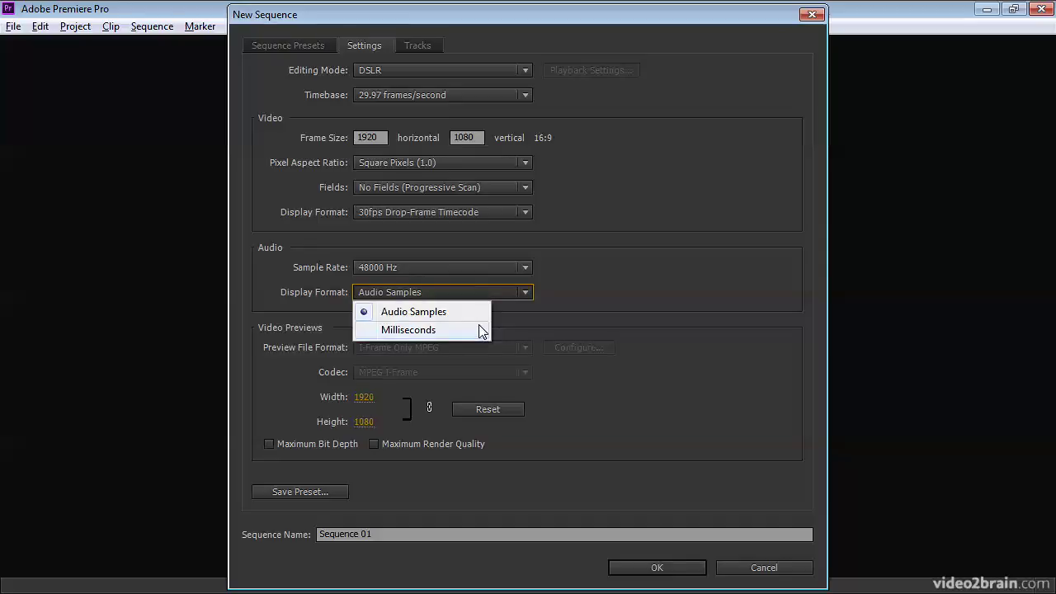
left_click(311, 299)
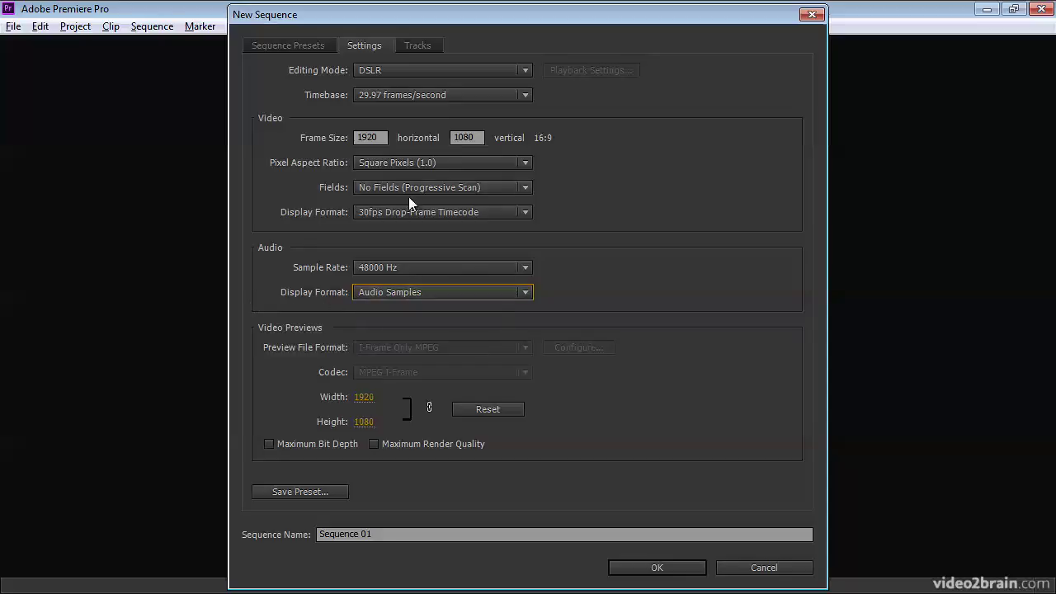
left_click(362, 212)
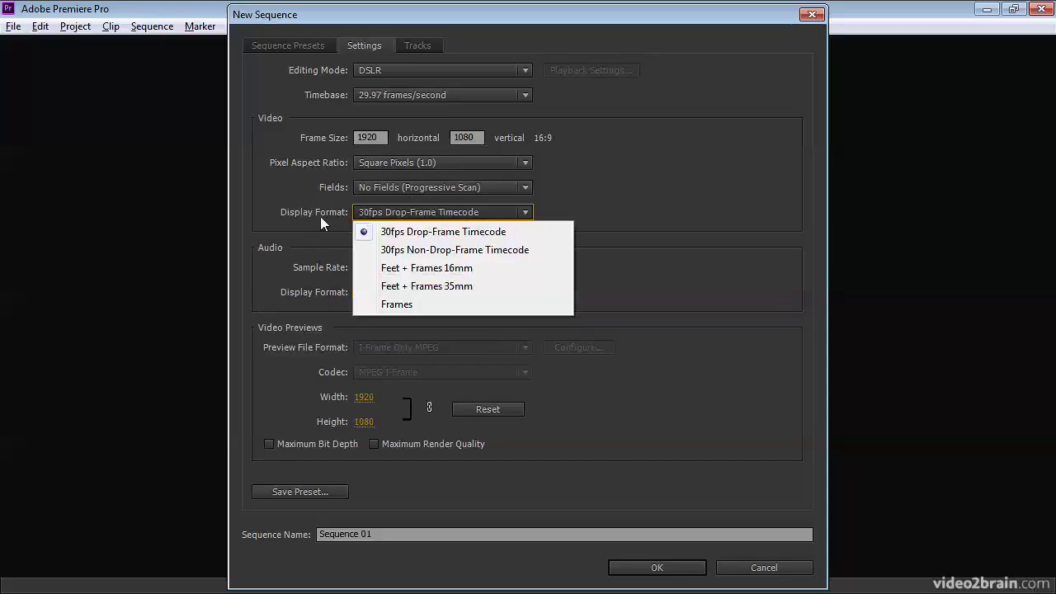
left_click(645, 222)
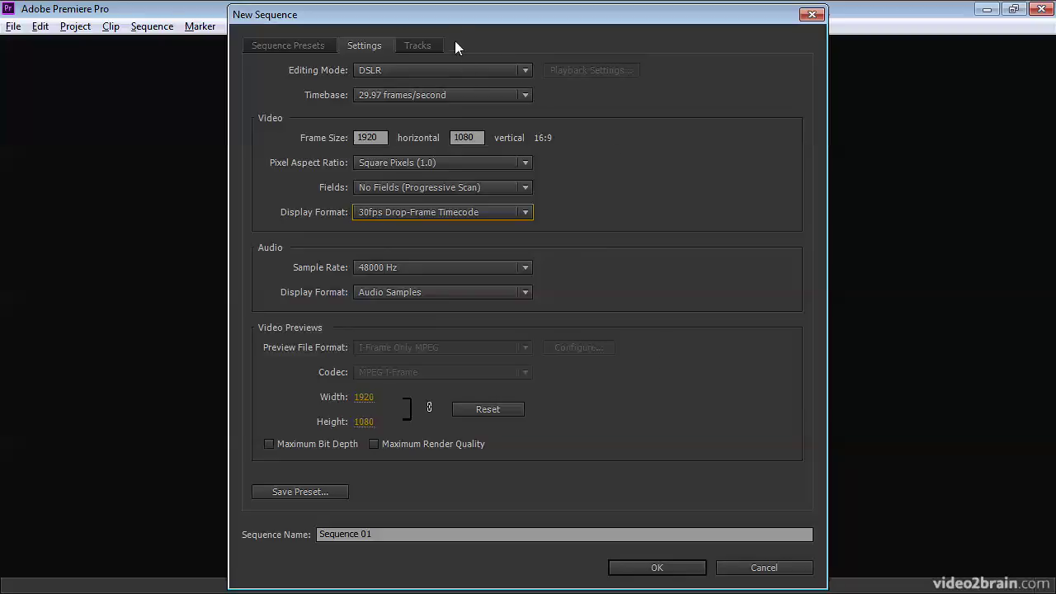
- Set Editing Mode to Custom, giving I-Frame Only MPEG previews at 1920×1080
left_click(467, 71)
left_click(563, 39)
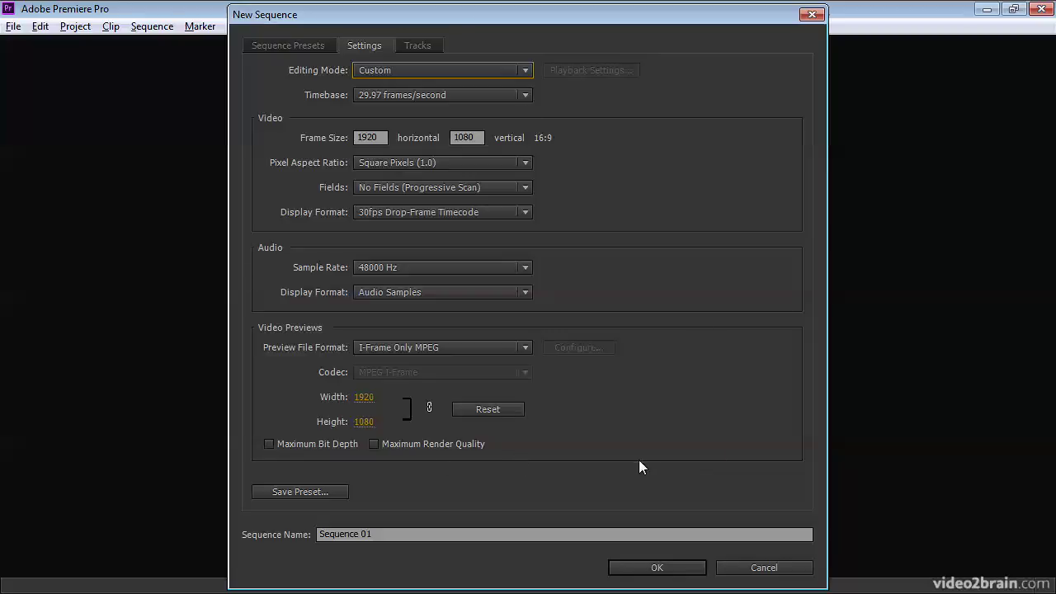
left_click(306, 490)
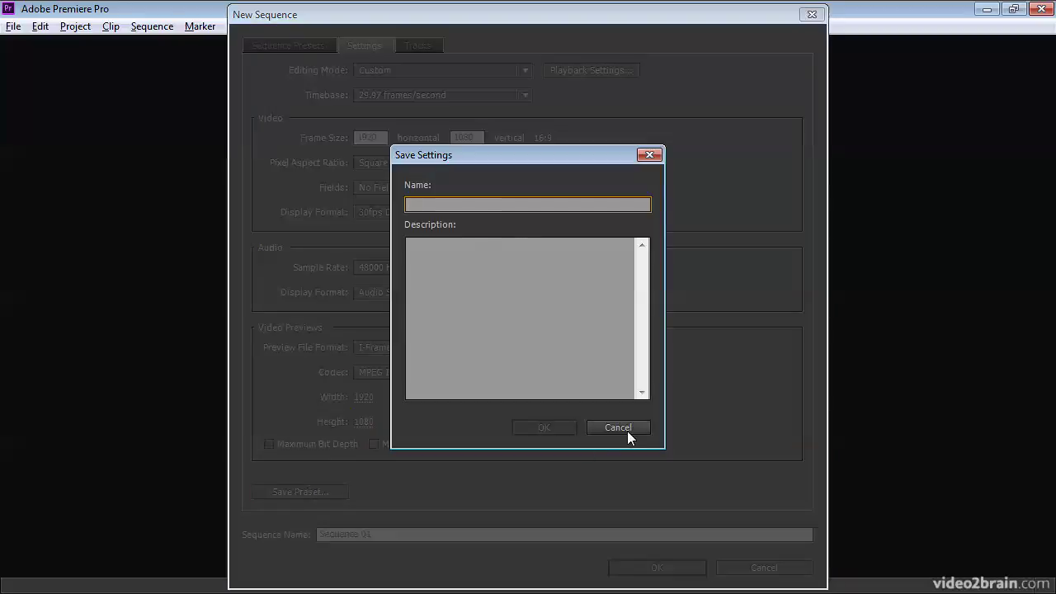
left_click(618, 428)
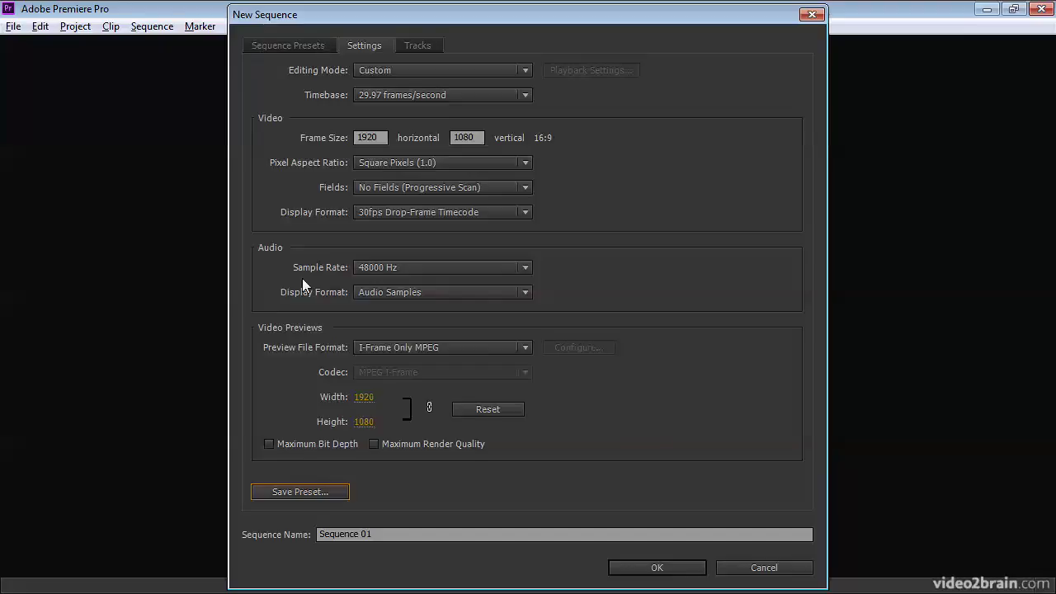
key("Tab")
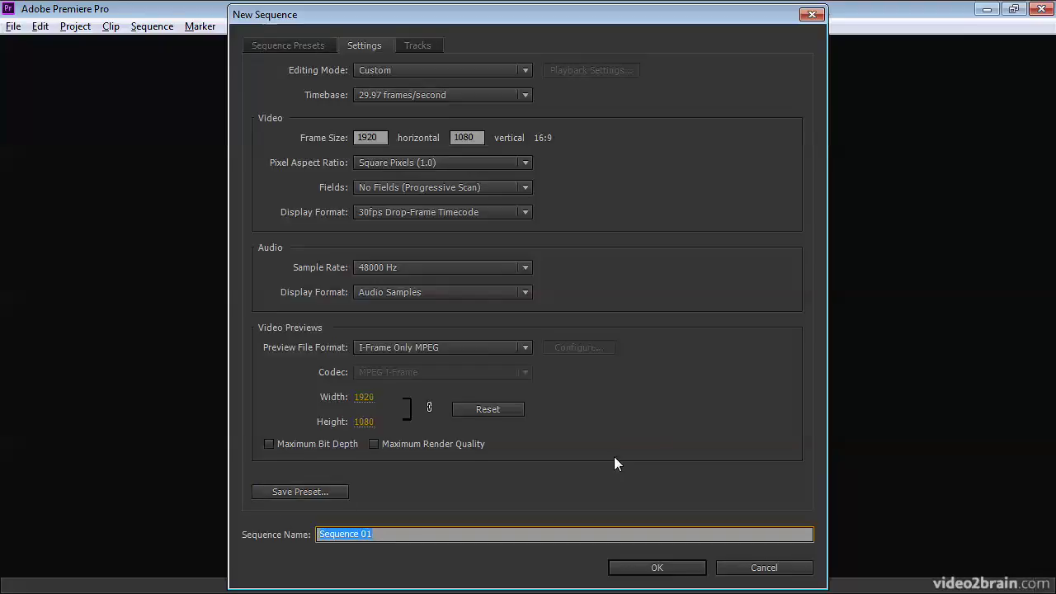